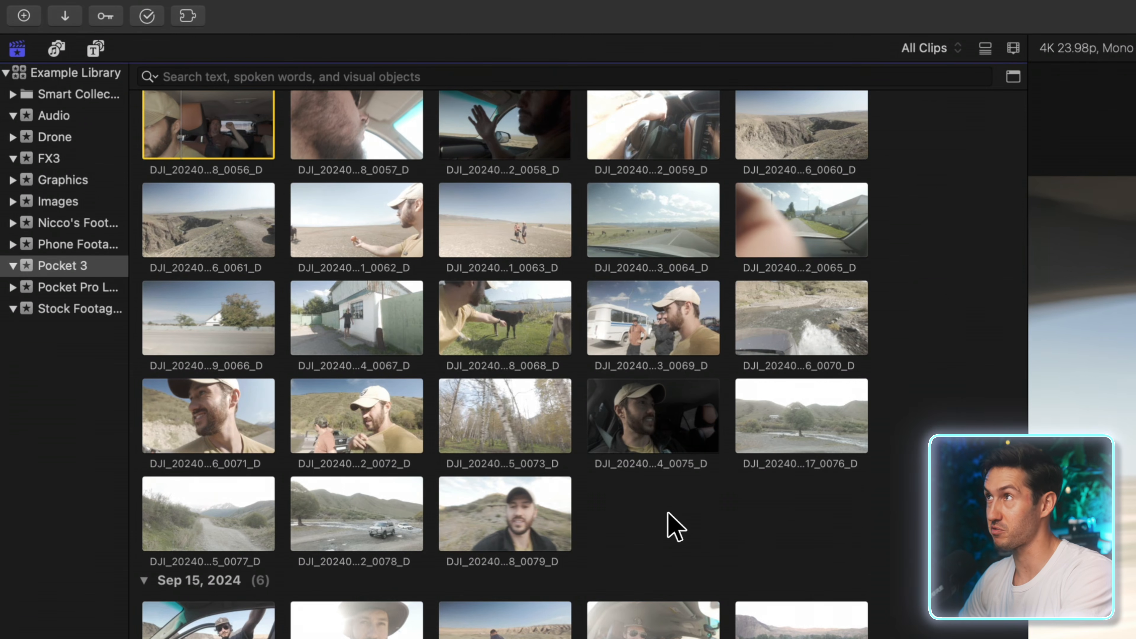
# Step: Mark the whole clip ending in 0183 under Sep 24, 2024 in the Pocket 3 event as a favorite
pyautogui.scroll(-20, 702, 609)
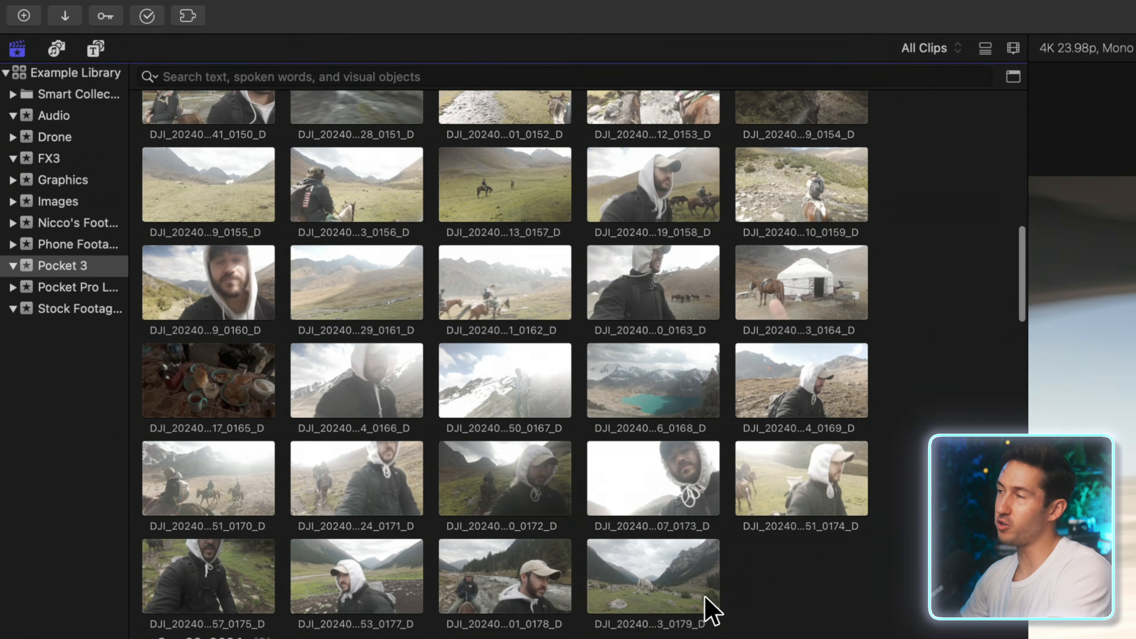
pyautogui.scroll(4, 651, 553)
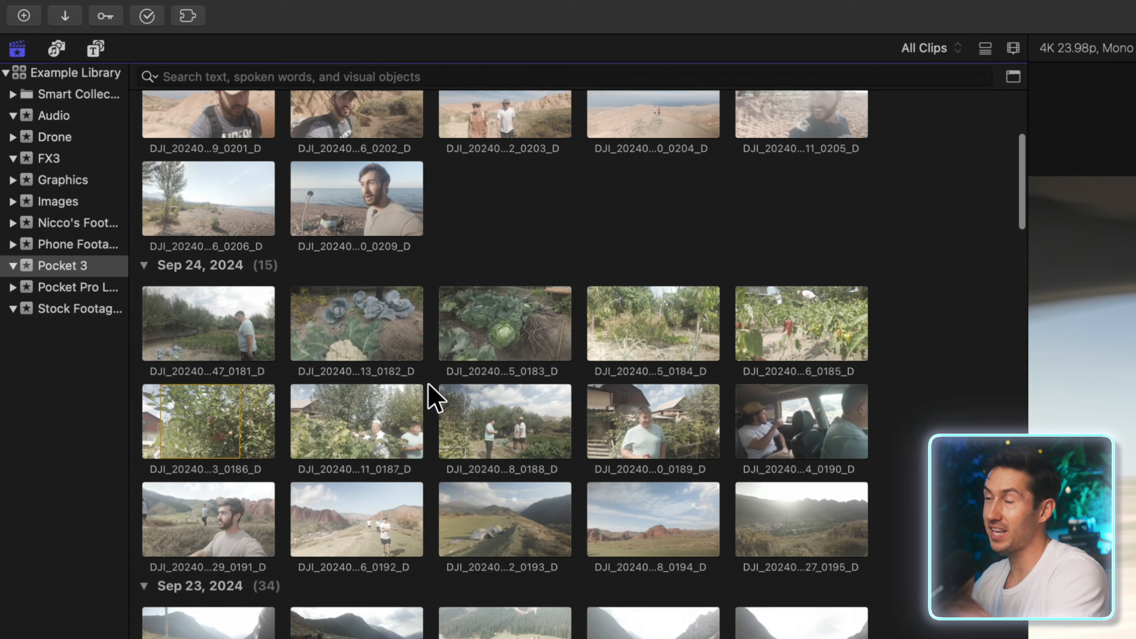
pyautogui.scroll(10, 433, 396)
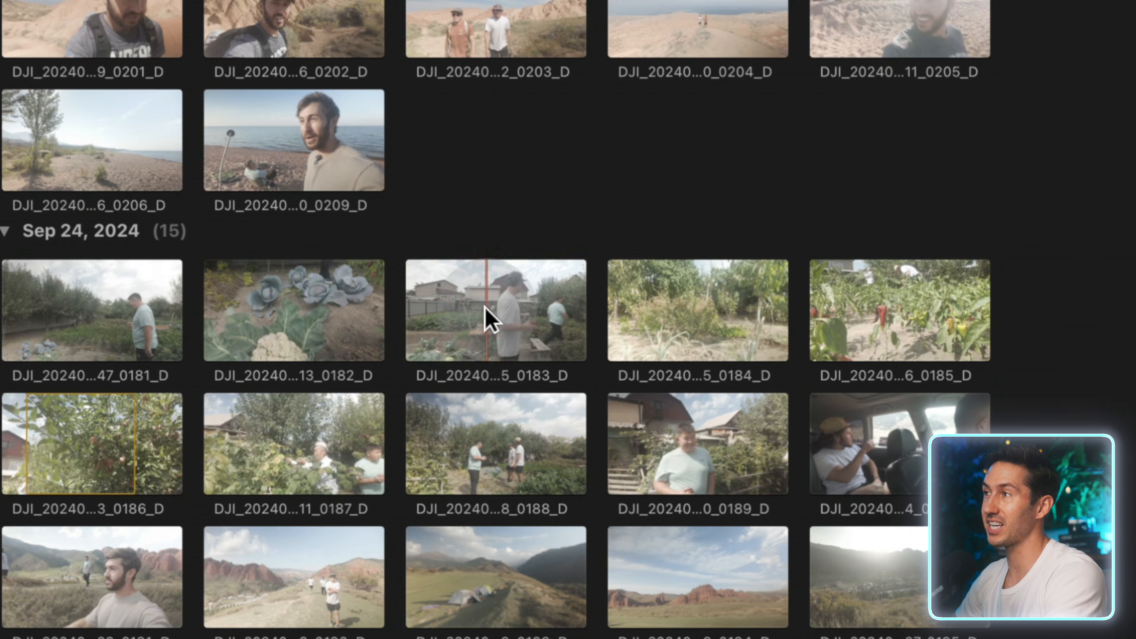
pyautogui.click(485, 306)
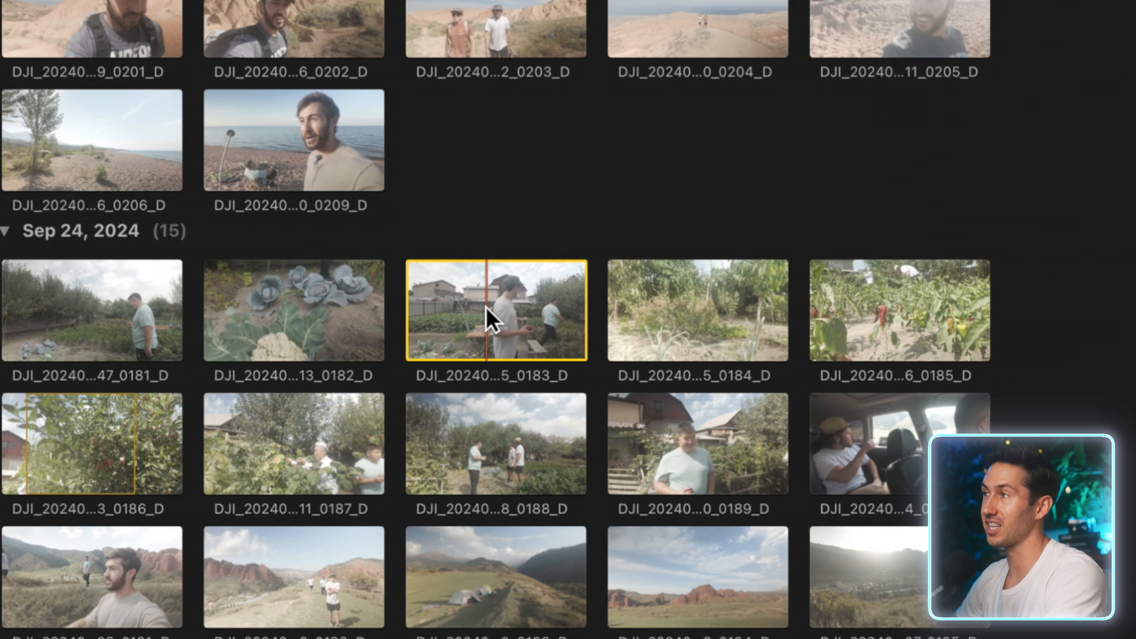
pyautogui.press('f')
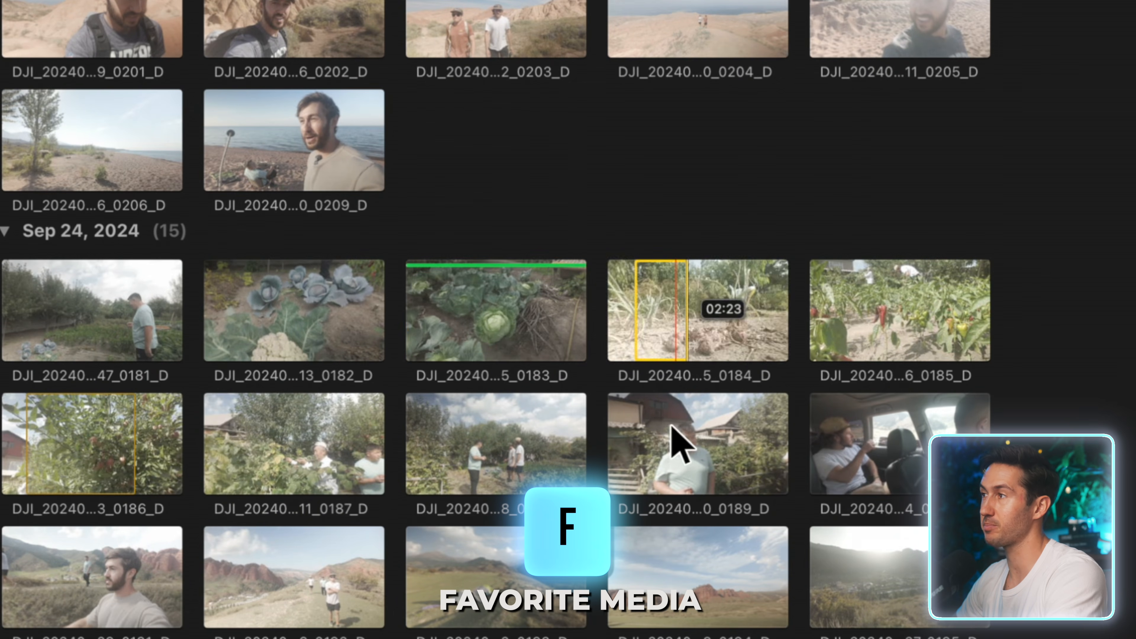
# Step: Favorite a middle range of the clip ending in 0138 under Sep 22, 2024, and filter the browser to Favorites
pyautogui.scroll(-15, 718, 444)
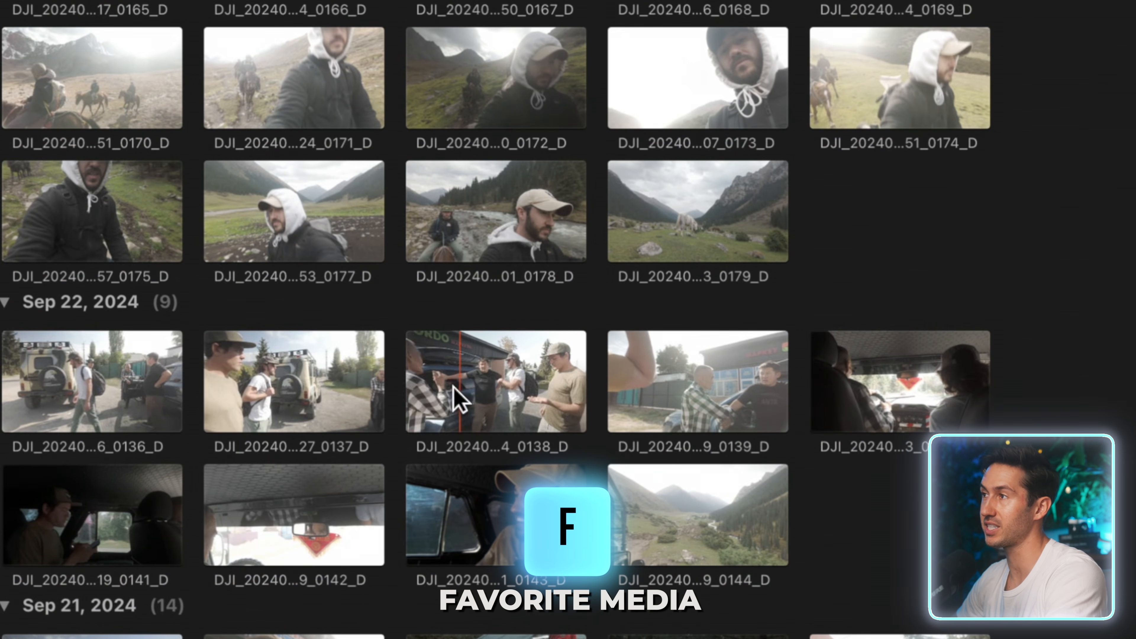
pyautogui.moveTo(448, 387); pyautogui.dragTo(538, 386)
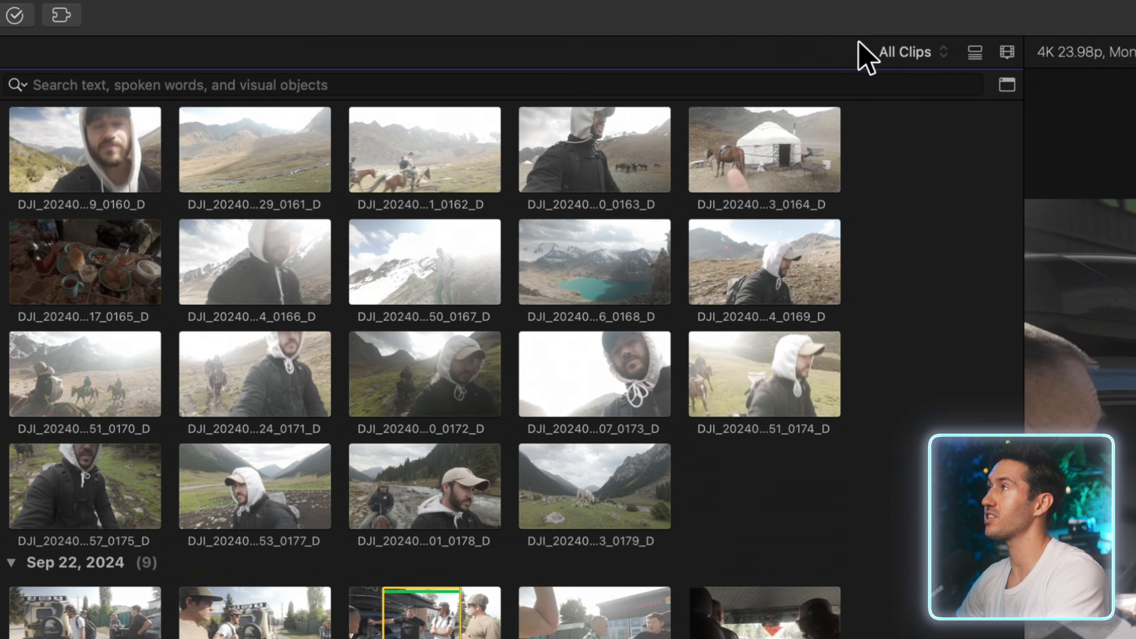
pyautogui.click(879, 53)
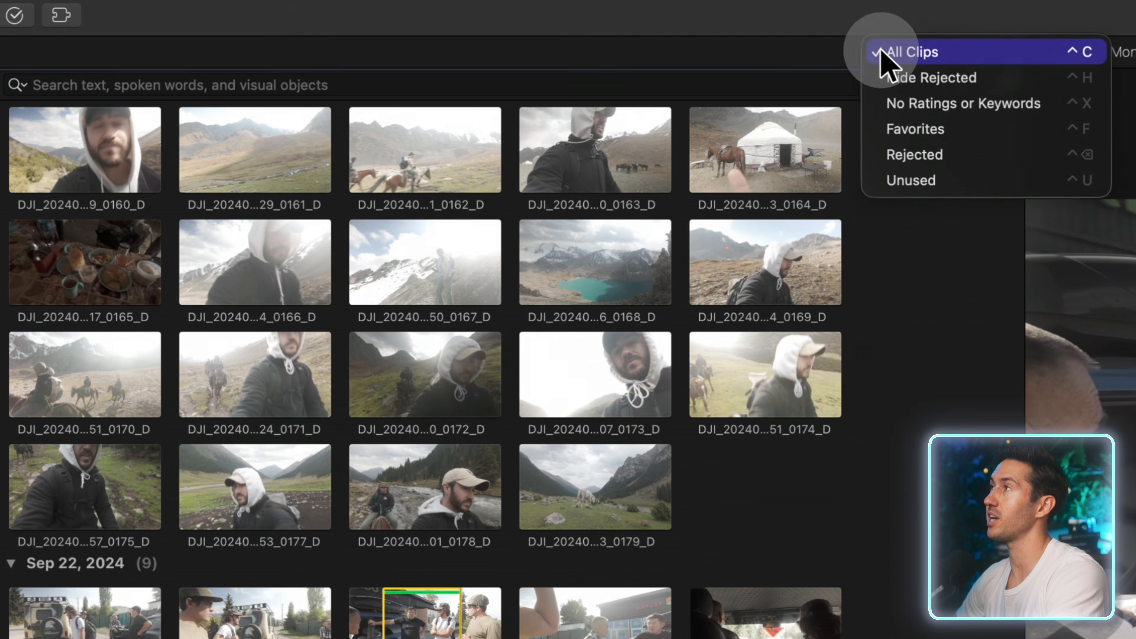
pyautogui.click(947, 130)
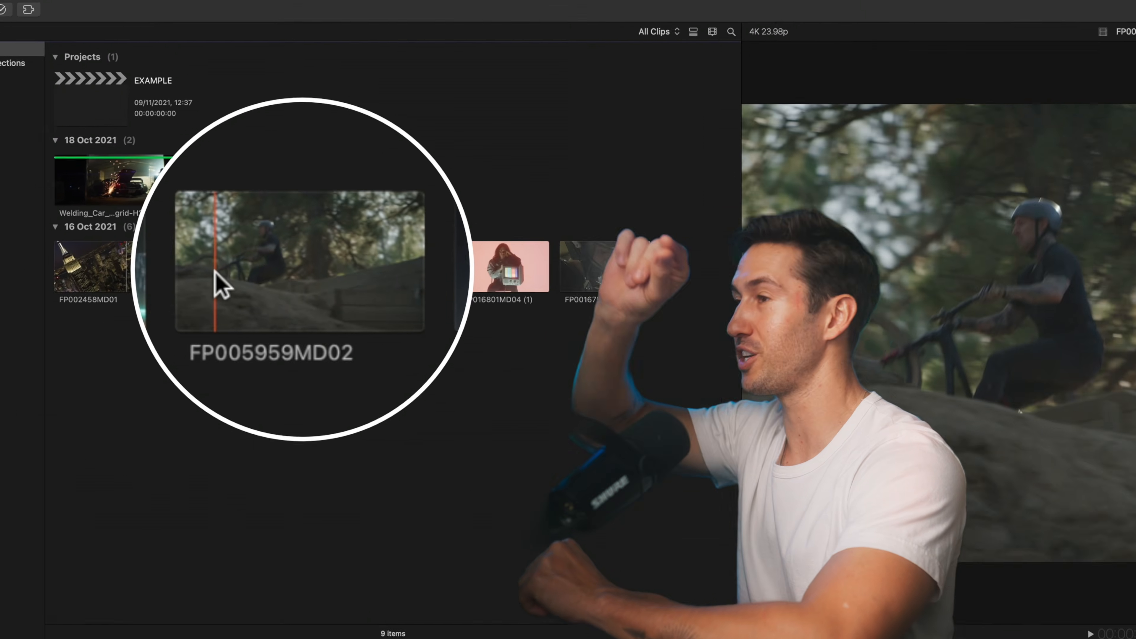
# Step: Select a range within the clip FP005959MD02 and mark it as a favorite
pyautogui.moveTo(201, 192); pyautogui.dragTo(257, 189)
pyautogui.moveTo(340, 361); pyautogui.dragTo(388, 357)
pyautogui.press('f')
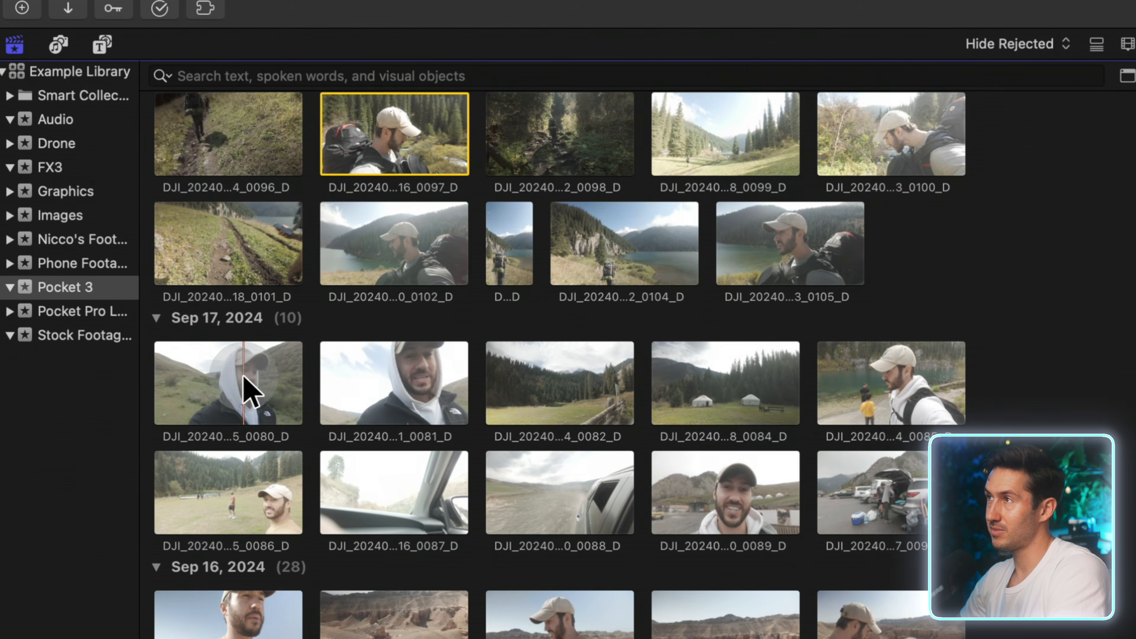
pyautogui.click(173, 266)
pyautogui.press('super+k')
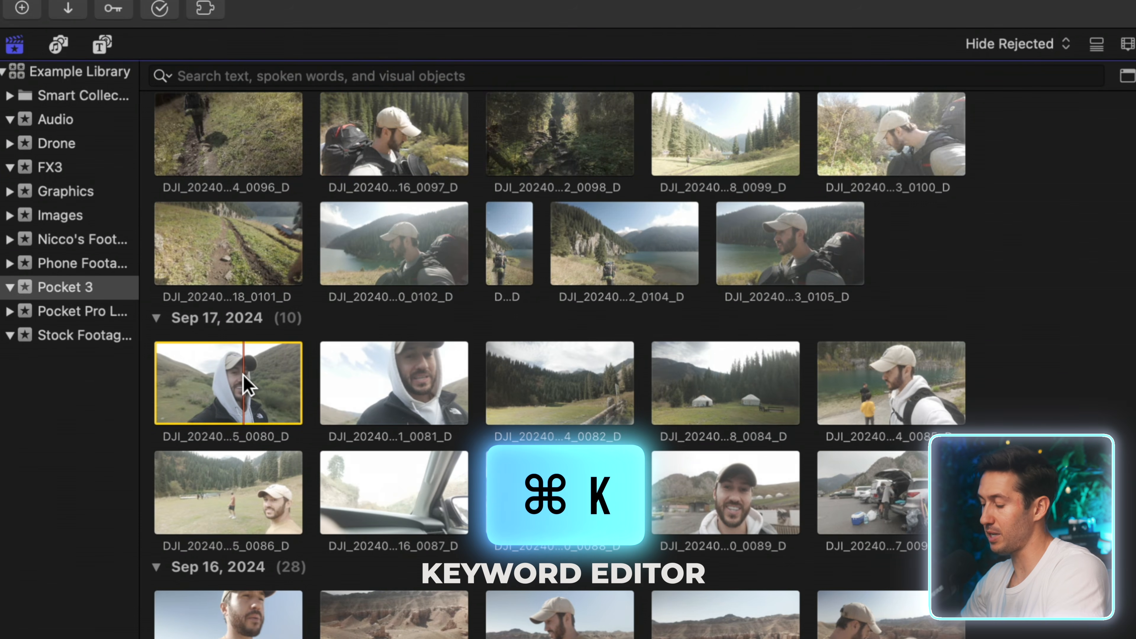
pyautogui.press('super+k')
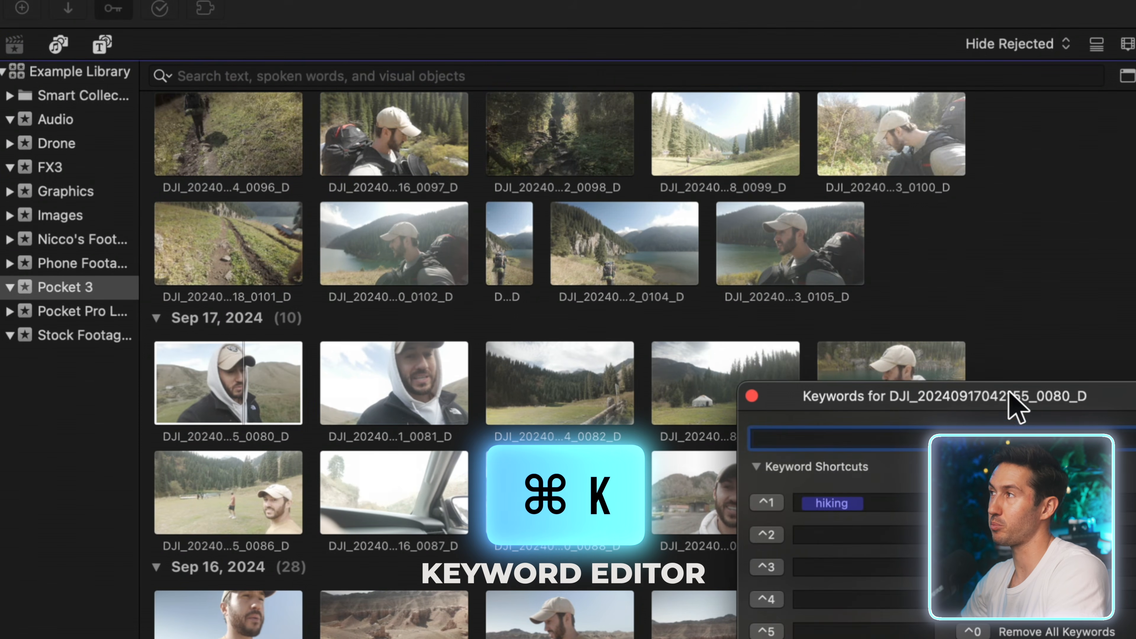
pyautogui.moveTo(990, 390); pyautogui.dragTo(651, 310)
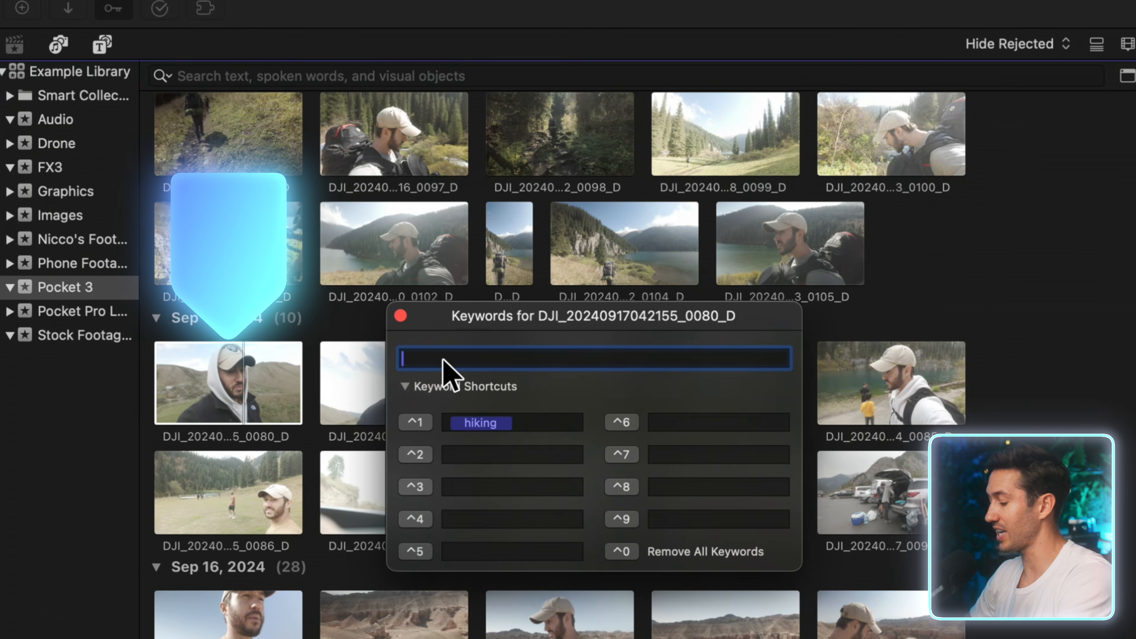
pyautogui.write('TC')
pyautogui.press('Return')
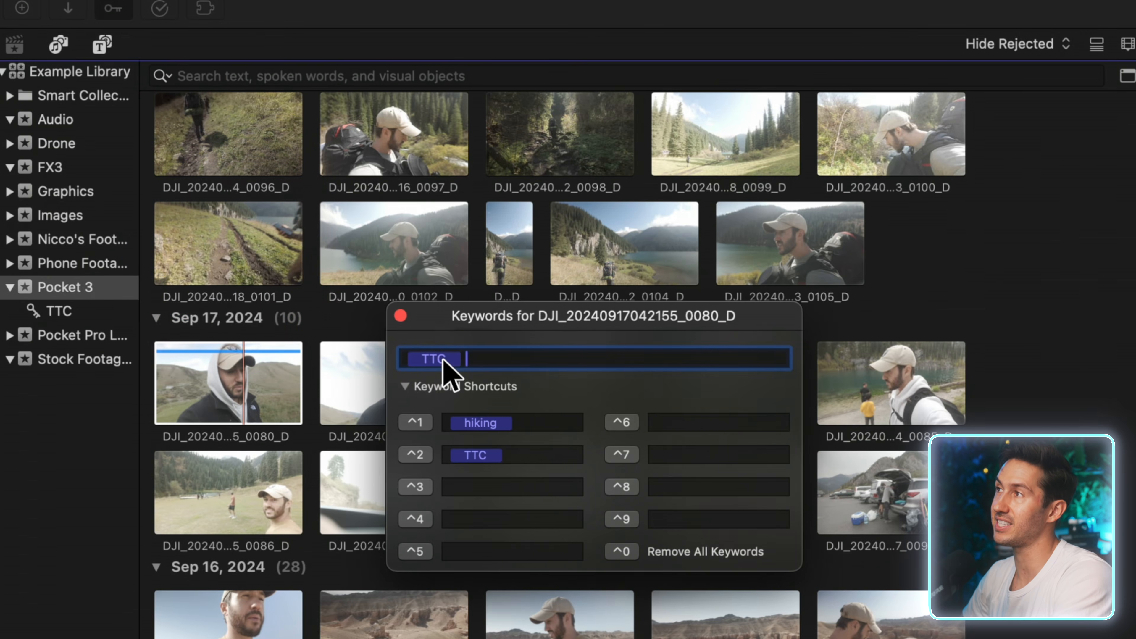
pyautogui.press('super+k')
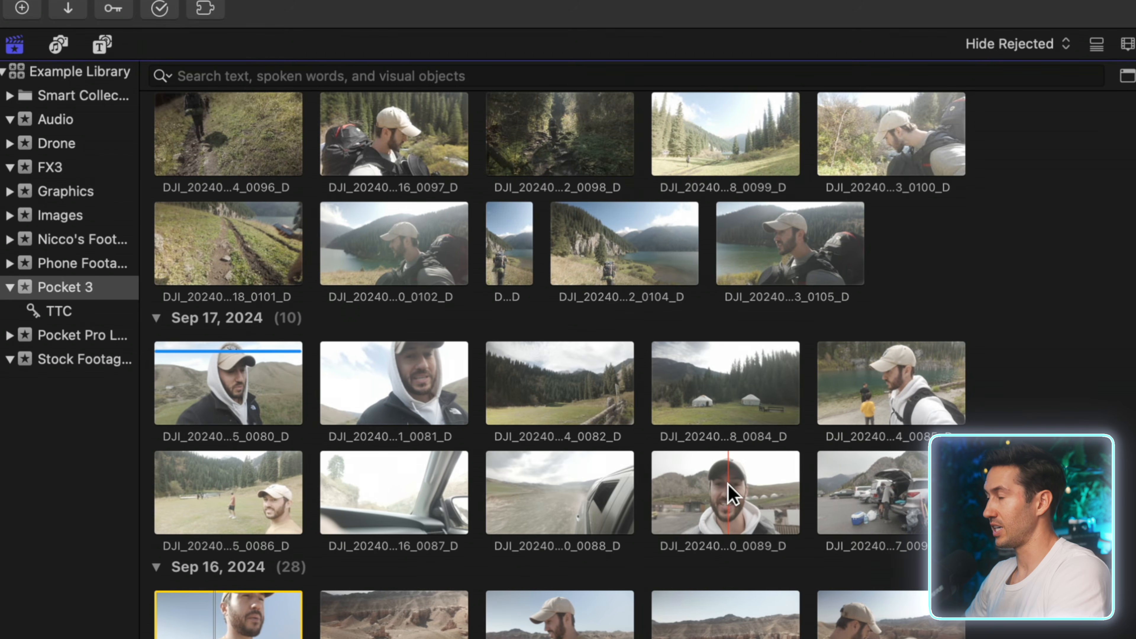
pyautogui.click(730, 484)
pyautogui.press('super+k')
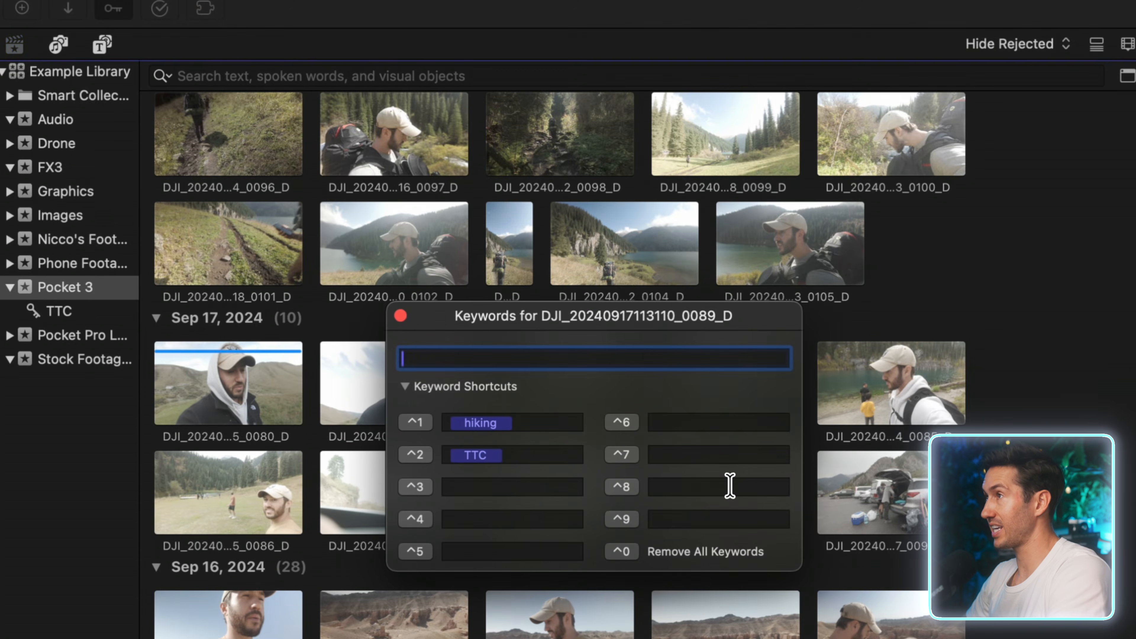
pyautogui.write('TTF')
pyautogui.press('BackSpace')
pyautogui.write('C')
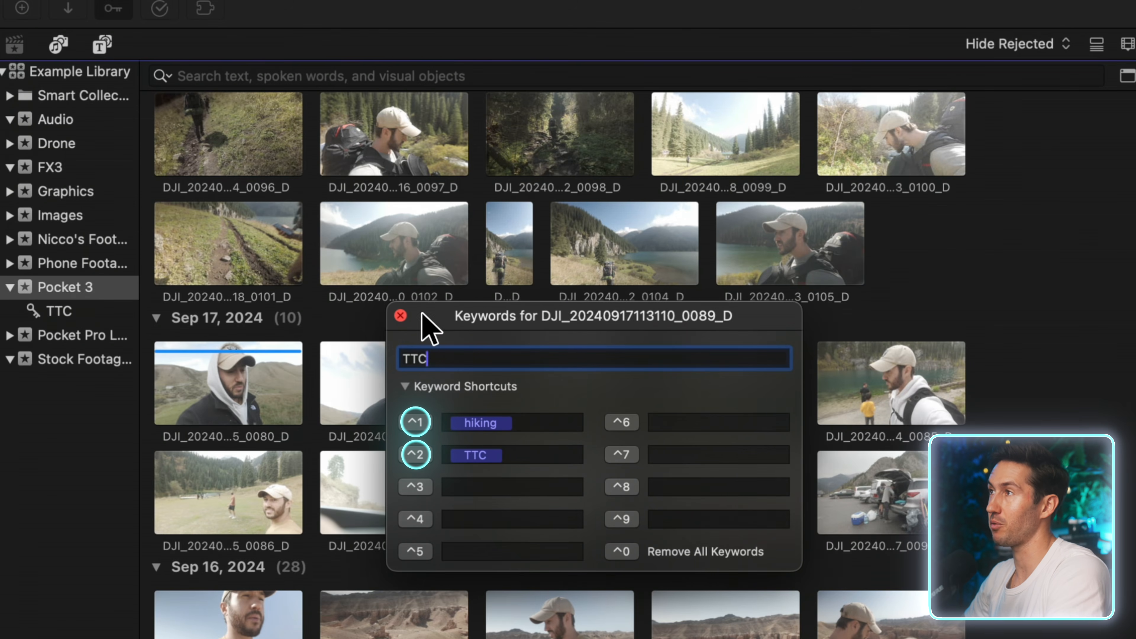
pyautogui.press('Return')
pyautogui.click(401, 316)
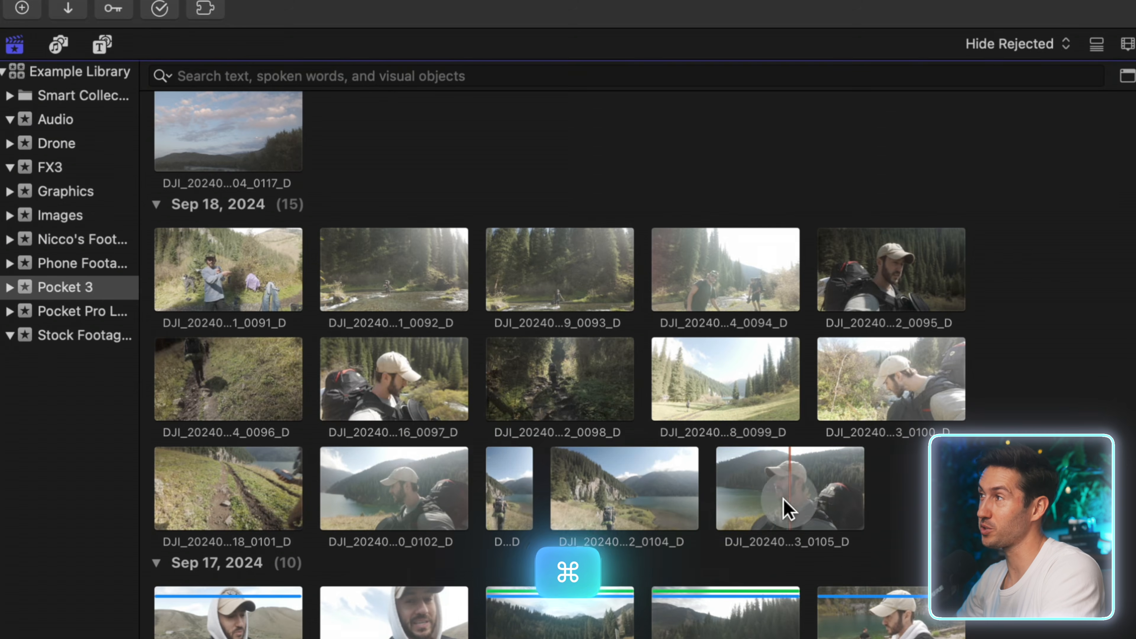
# Step: Assign the hiking keyword to the Sep 18, 2024 clips ending in 0105, 0102, 0097, 0100 and 0095 together
pyautogui.keyDown('super'); pyautogui.click(787, 510); pyautogui.keyUp('super')
pyautogui.keyDown('super'); pyautogui.click(398, 482); pyautogui.keyUp('super')
pyautogui.keyDown('super'); pyautogui.click(398, 389); pyautogui.keyUp('super')
pyautogui.keyDown('super'); pyautogui.click(901, 367); pyautogui.keyUp('super')
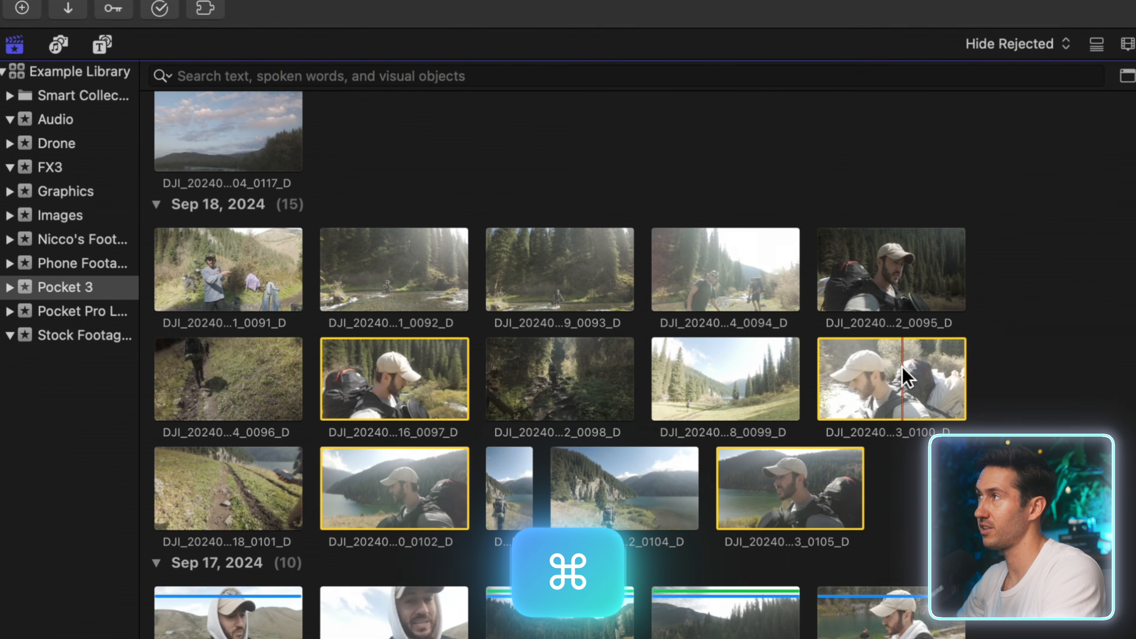
pyautogui.keyDown('super'); pyautogui.click(896, 292); pyautogui.keyUp('super')
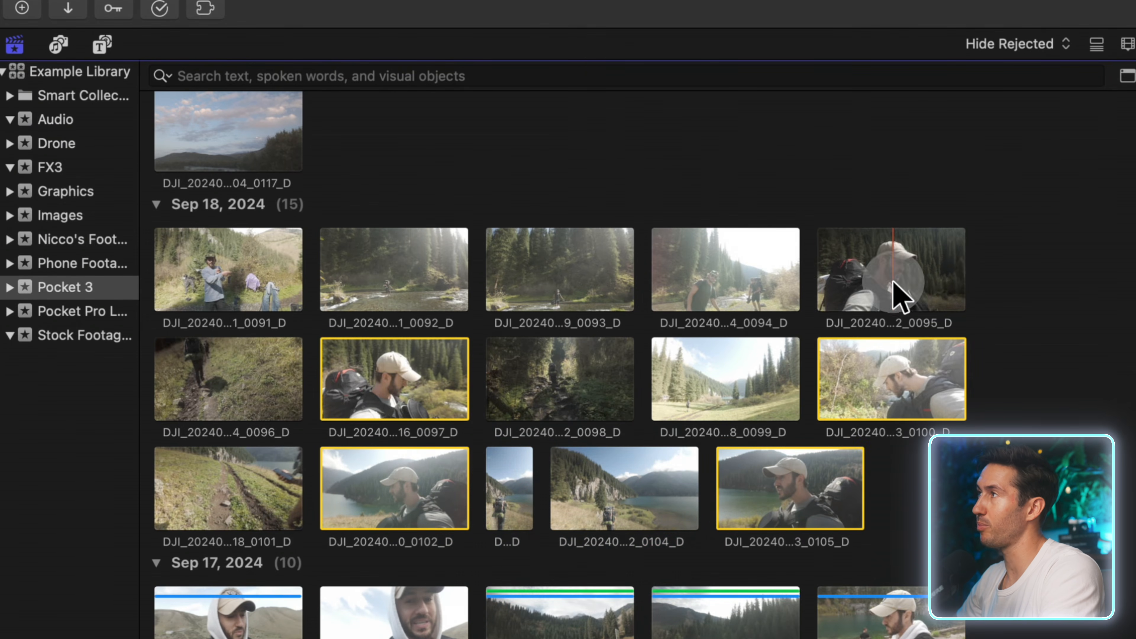
pyautogui.press('super+k')
pyautogui.hotkey('ctrl', '1')
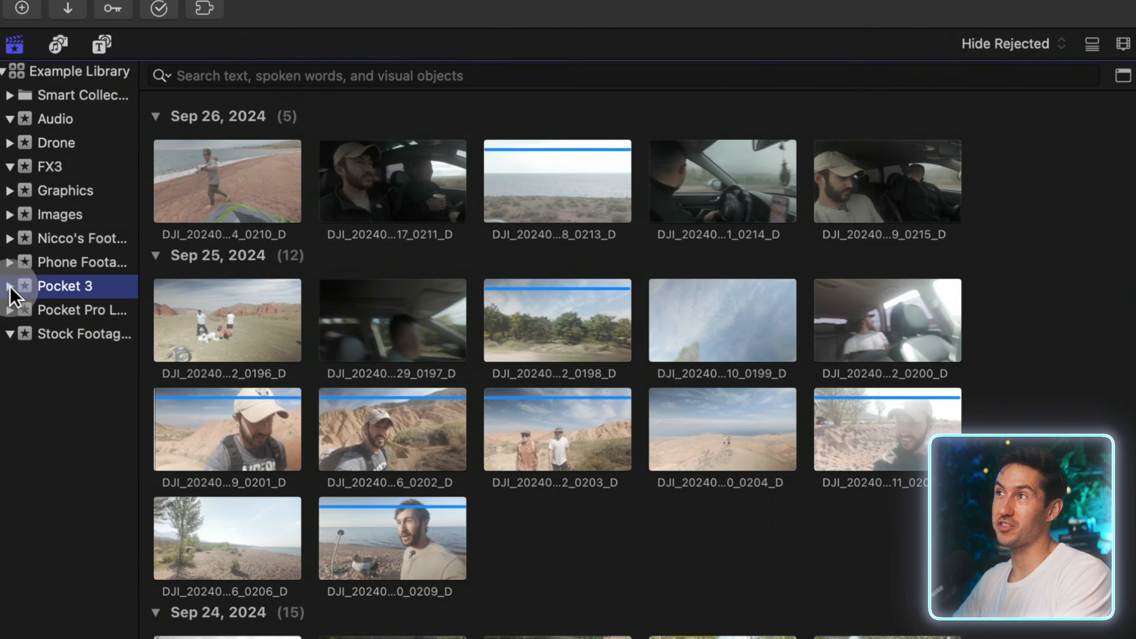
# Step: Expand the Pocket 3 event and look through the clips in its hiking and TTC keyword collections
pyautogui.click(8, 159)
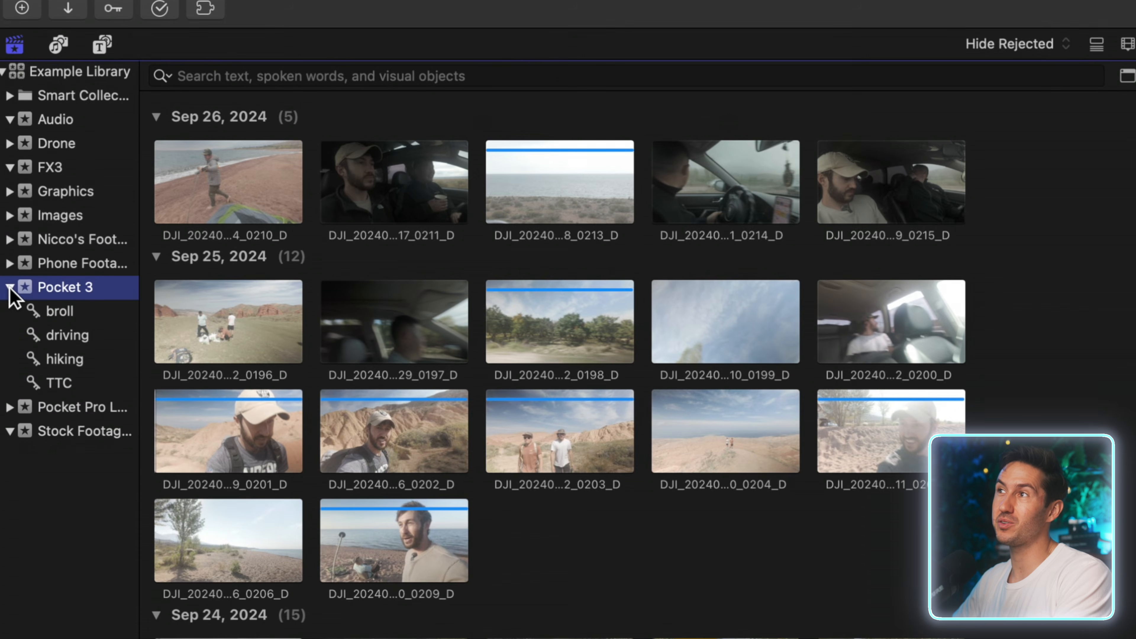
pyautogui.click(77, 350)
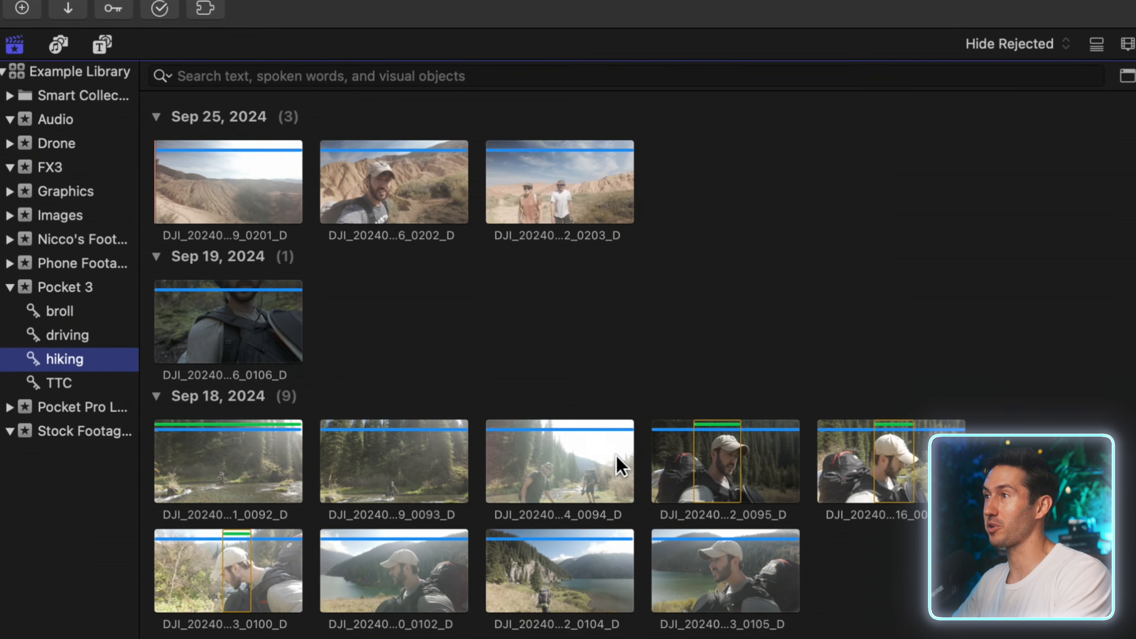
pyautogui.scroll(-5, 366, 602)
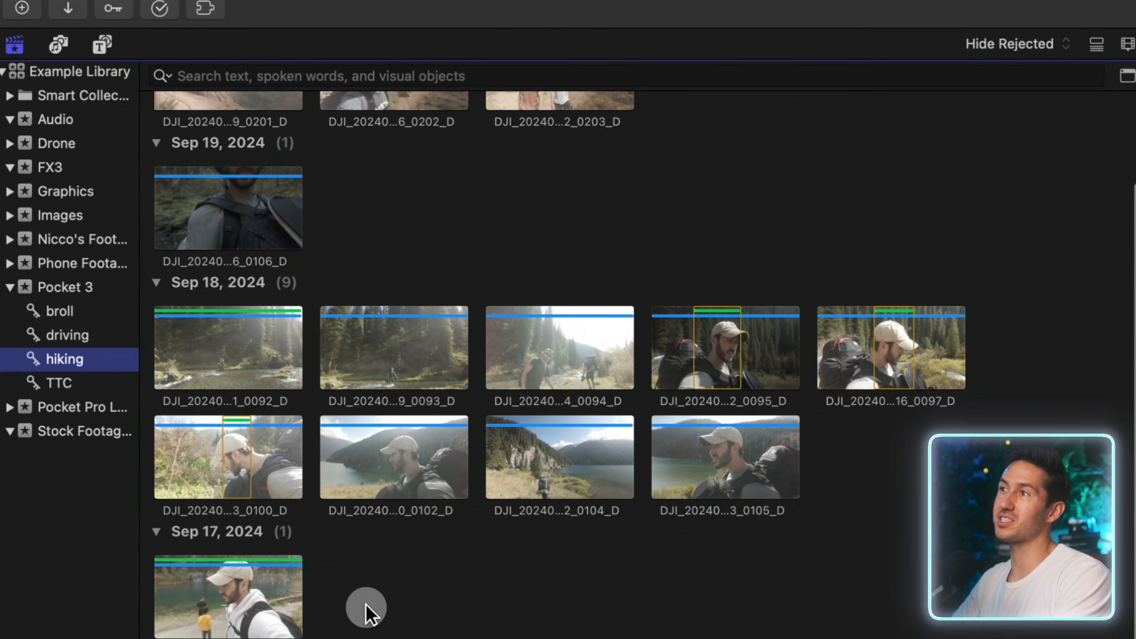
pyautogui.scroll(-1, 372, 608)
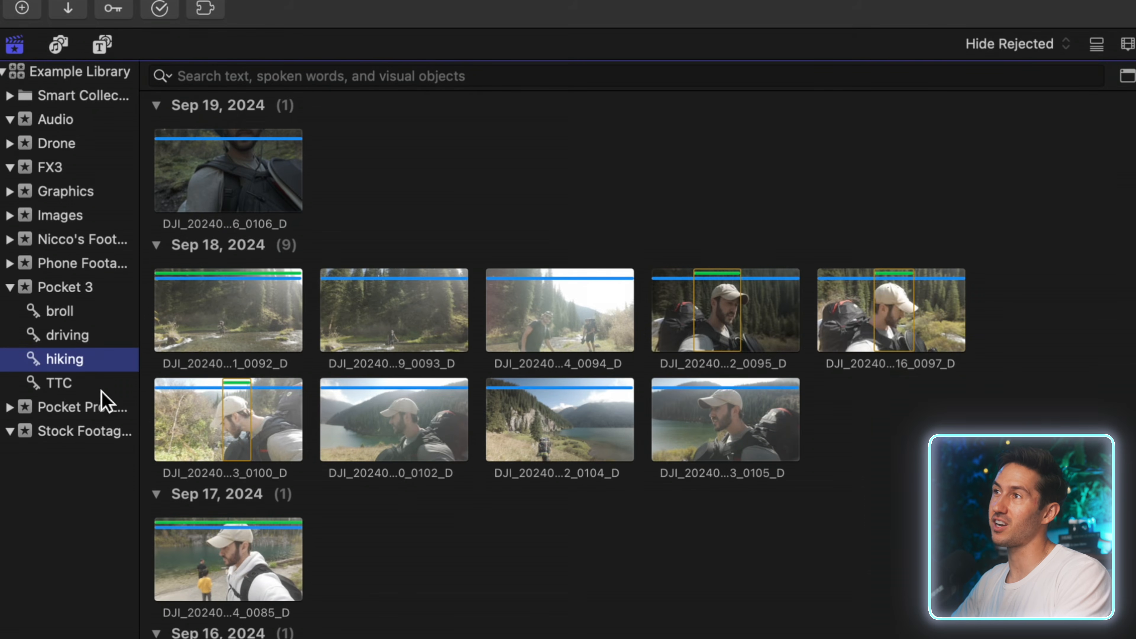
pyautogui.click(85, 382)
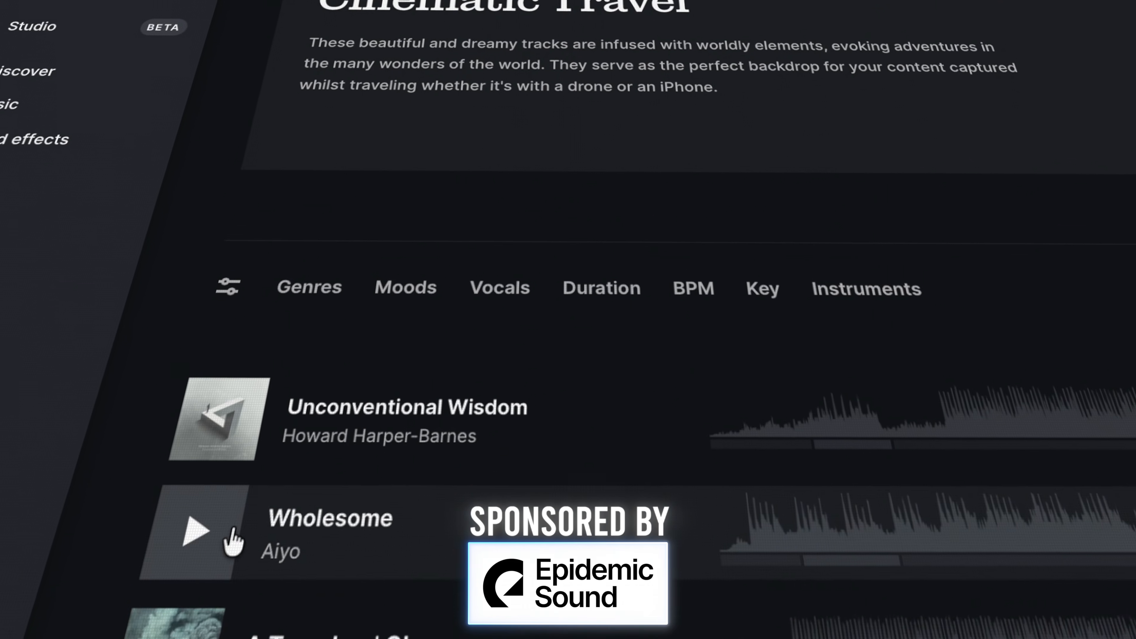
# Step: Switch to Epidemic Sound and preview several parts of the track Wholesome in the Cinematic Travel list
pyautogui.click(199, 590)
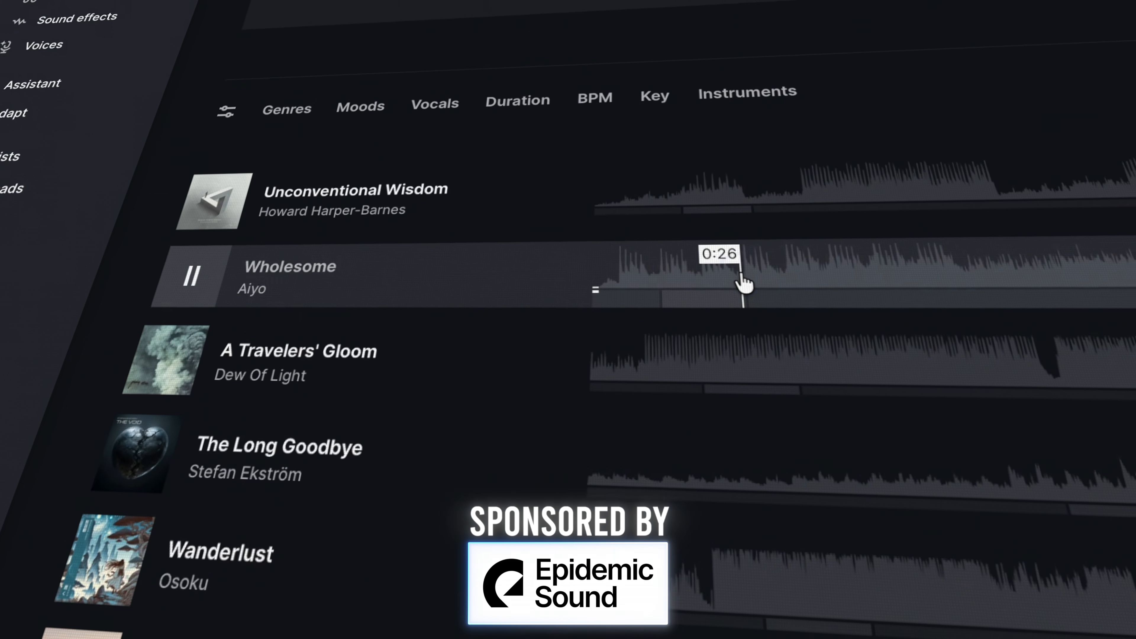
pyautogui.click(783, 345)
pyautogui.click(862, 346)
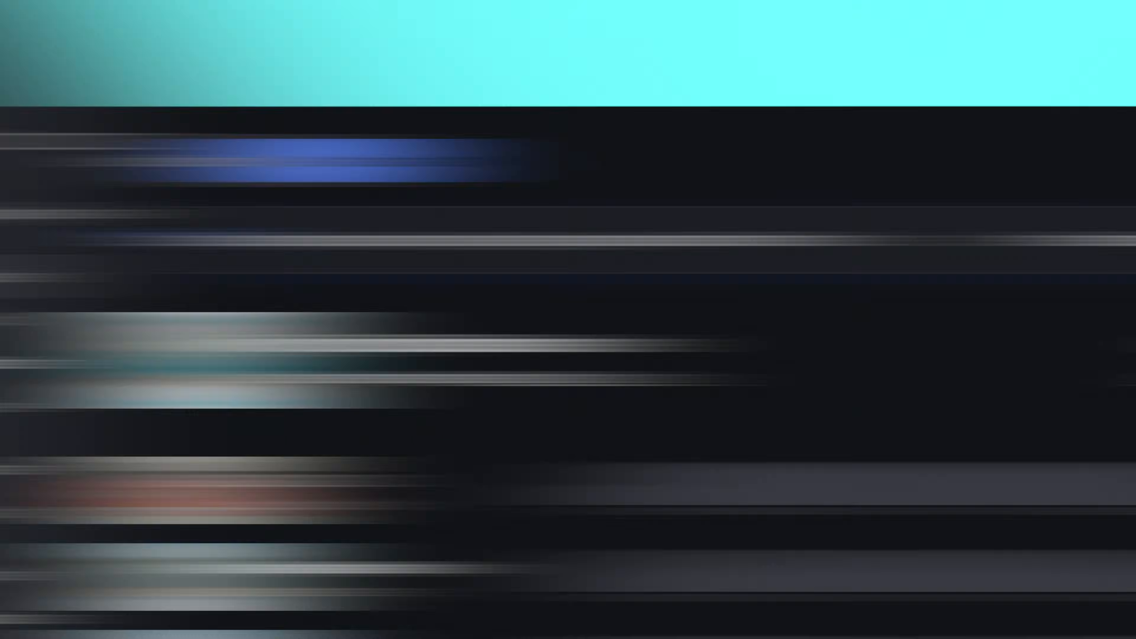